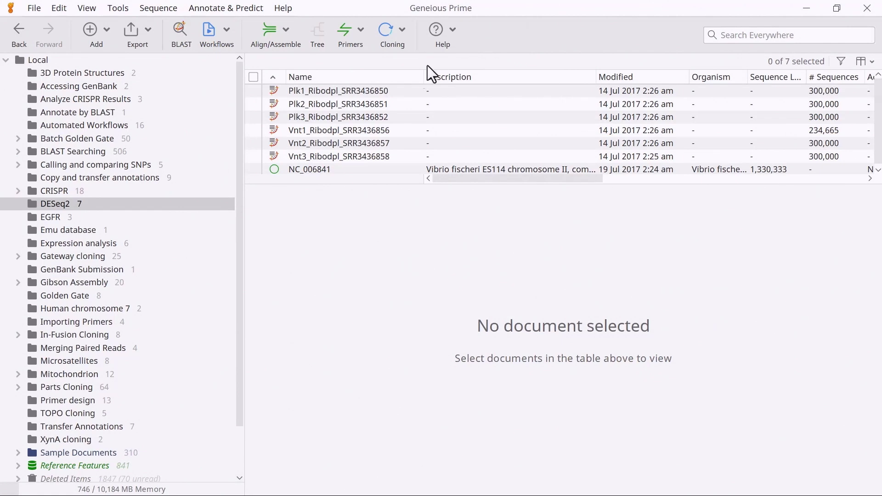
Step: Preview the Plk1_Ribodpl_SRR3436850 reads, then the NC_006841 reference, then the Plk1 reads again
{"action": "left_click", "coordinate": [381, 95]}
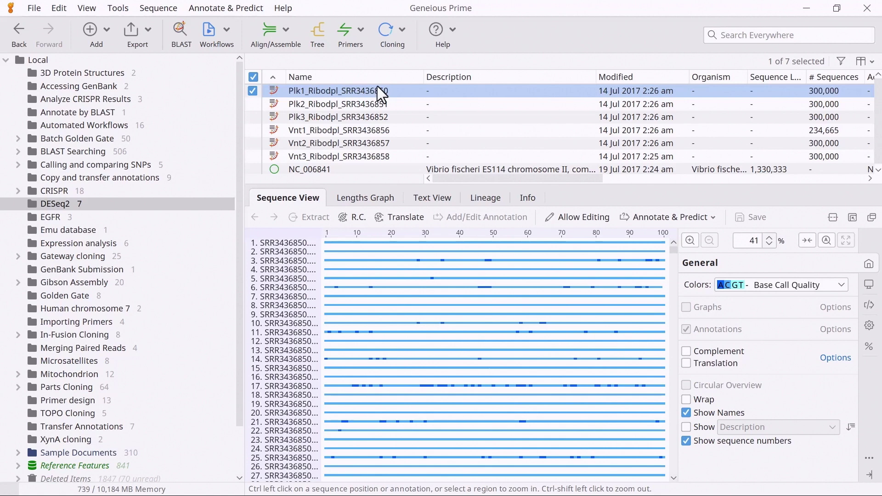
{"action": "left_click", "coordinate": [350, 169]}
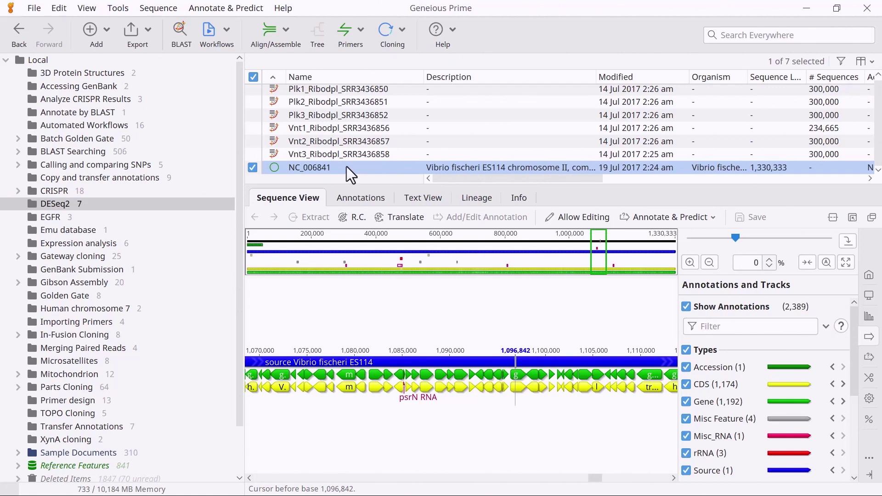
{"action": "left_click", "coordinate": [360, 90]}
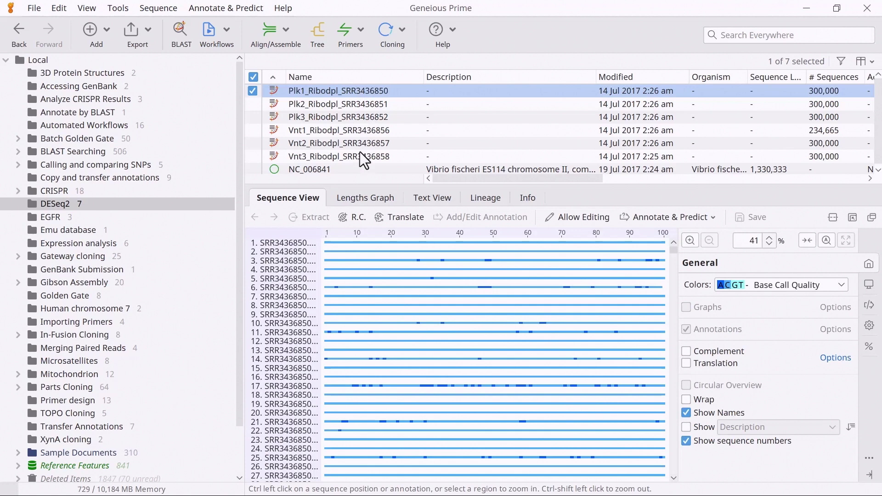
Step: Select all six Ribodpl read lists and map each one separately to NC_006841 with Map to Reference(s)
{"action": "left_click", "coordinate": [359, 155], "text": "shift"}
{"action": "left_click", "coordinate": [287, 41]}
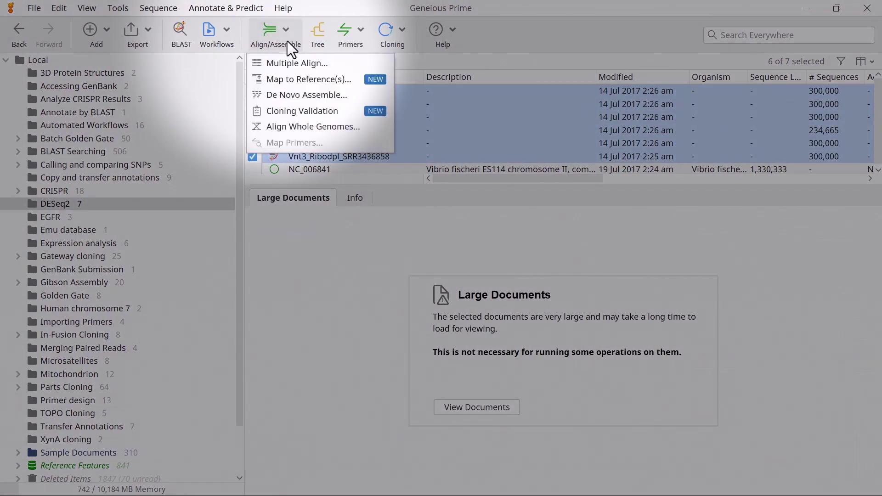
{"action": "left_click", "coordinate": [292, 78]}
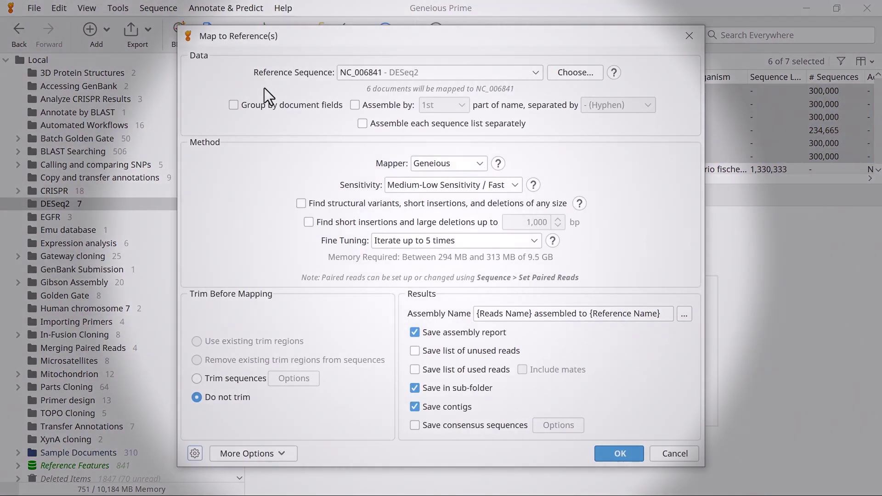
{"action": "left_click", "coordinate": [363, 72]}
{"action": "left_click", "coordinate": [390, 103]}
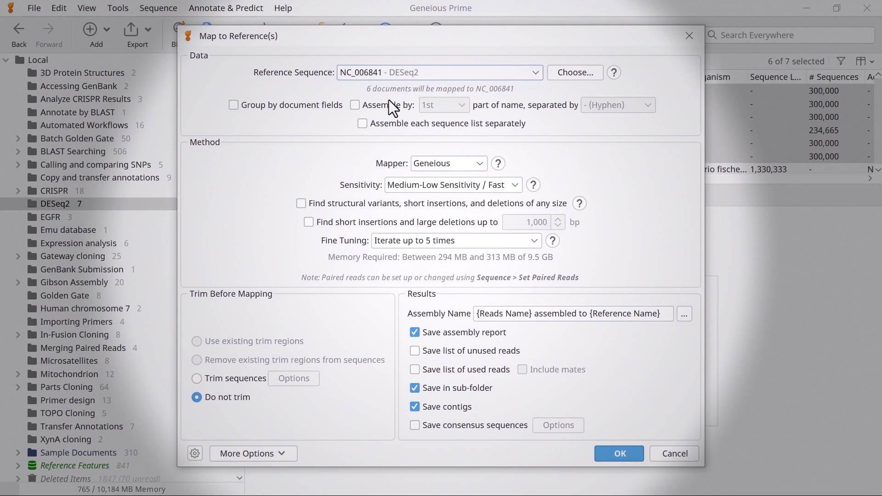
{"action": "left_click", "coordinate": [379, 124]}
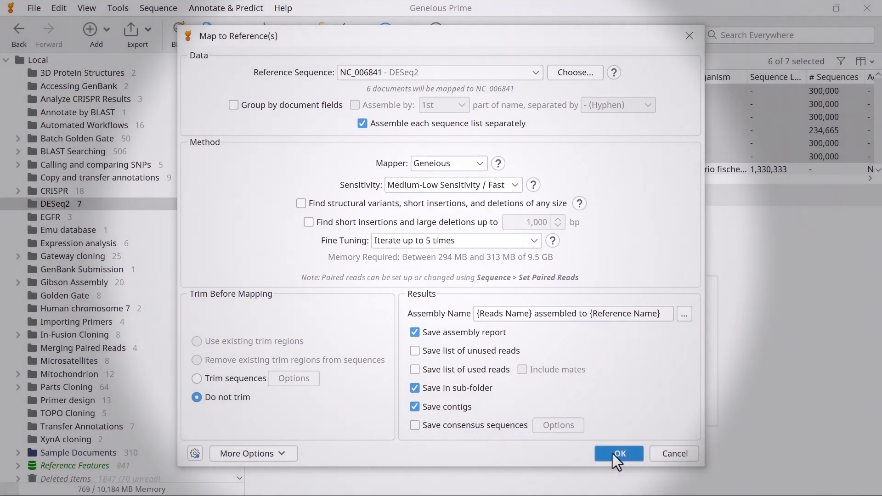
{"action": "left_click", "coordinate": [619, 454]}
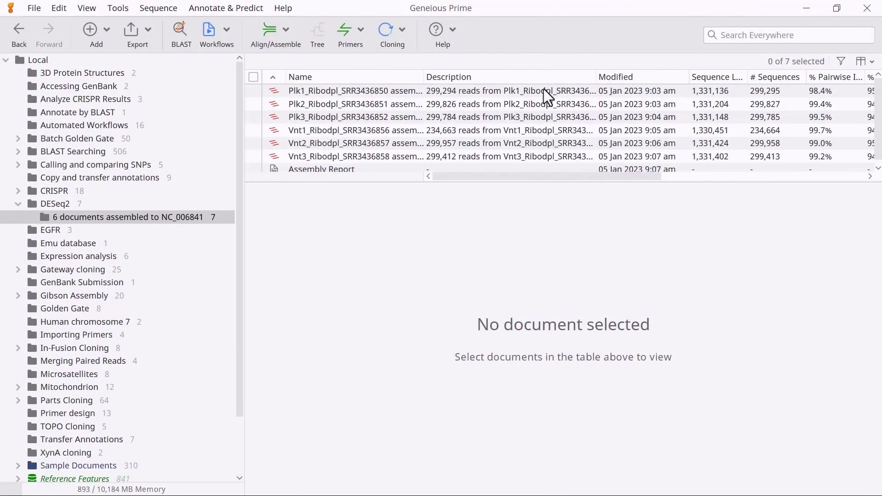
Step: Calculate CDS expression levels on the Plk1 assembly and save the Expression track to the original sequences
{"action": "left_click", "coordinate": [545, 90]}
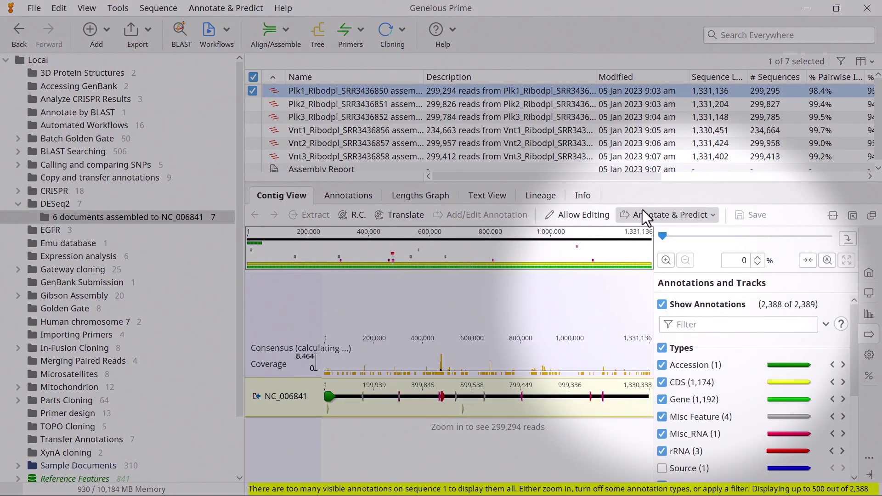
{"action": "left_click", "coordinate": [642, 211]}
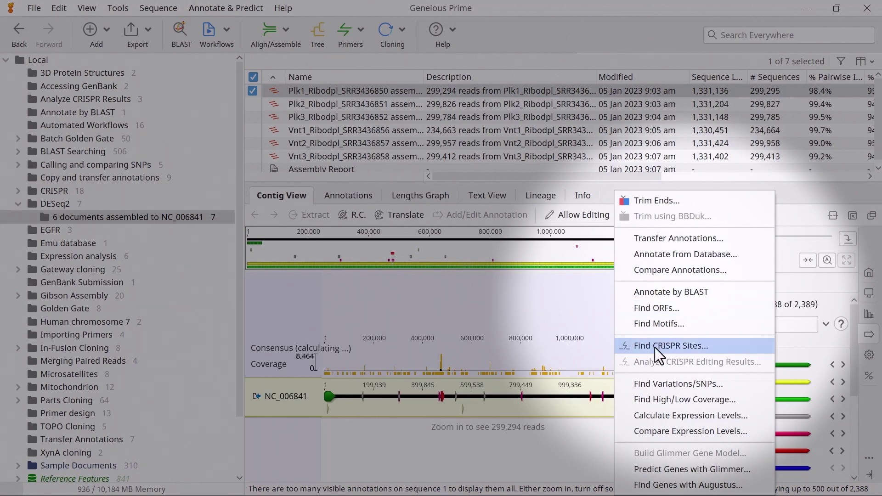
{"action": "left_click", "coordinate": [670, 416]}
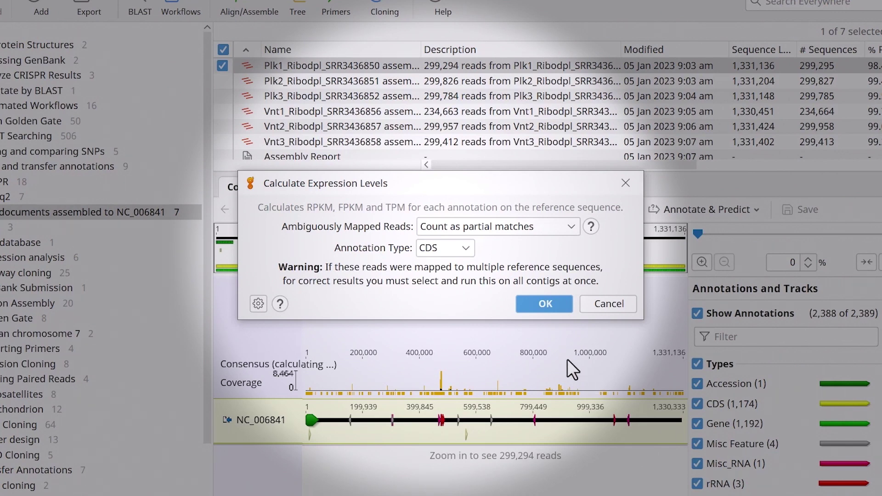
{"action": "left_click", "coordinate": [546, 305]}
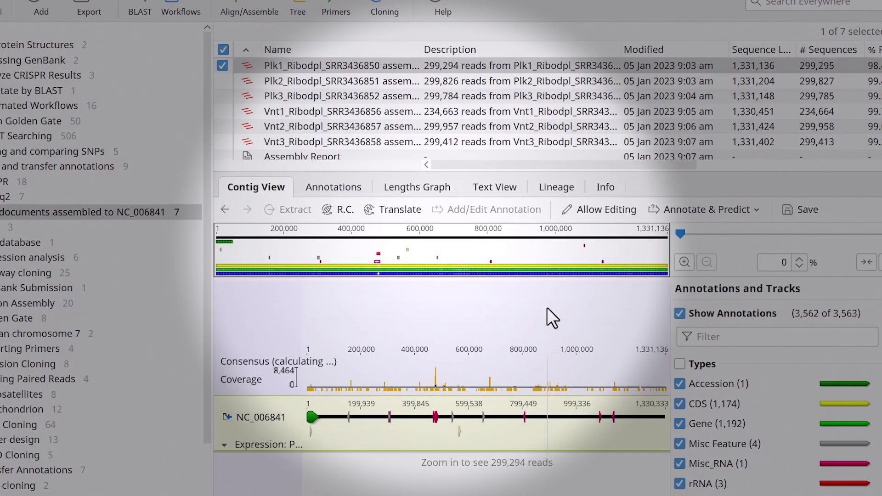
{"action": "left_click", "coordinate": [783, 208]}
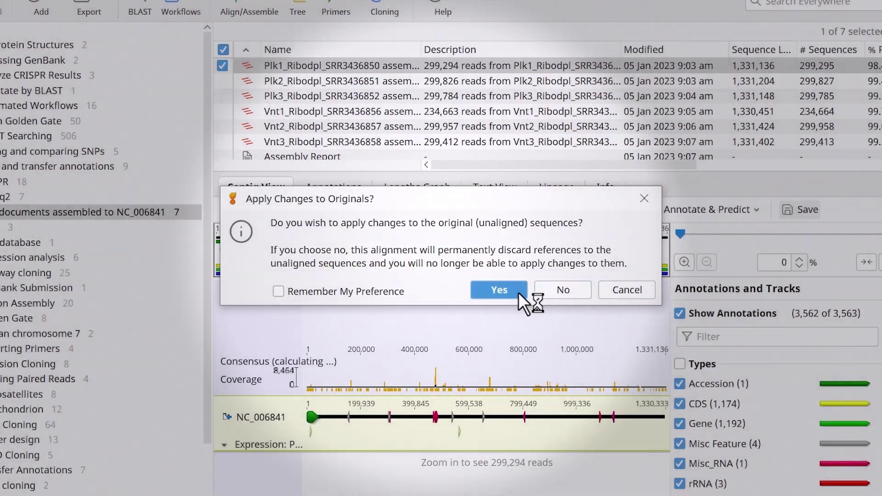
{"action": "left_click", "coordinate": [518, 292]}
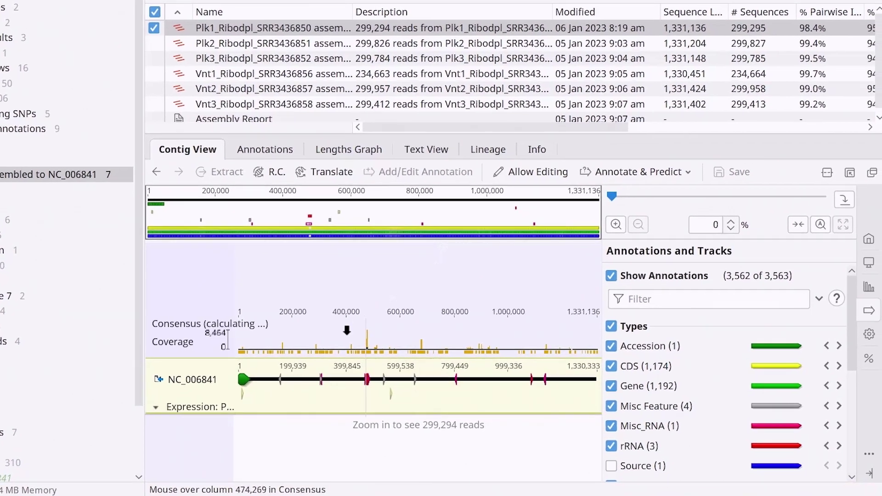
Step: Zoom into 373,492–435,733 to inspect the acriflavin resistance expression, then show the annotations table
{"action": "left_click_drag", "start_coordinate": [340, 353], "coordinate": [355, 354]}
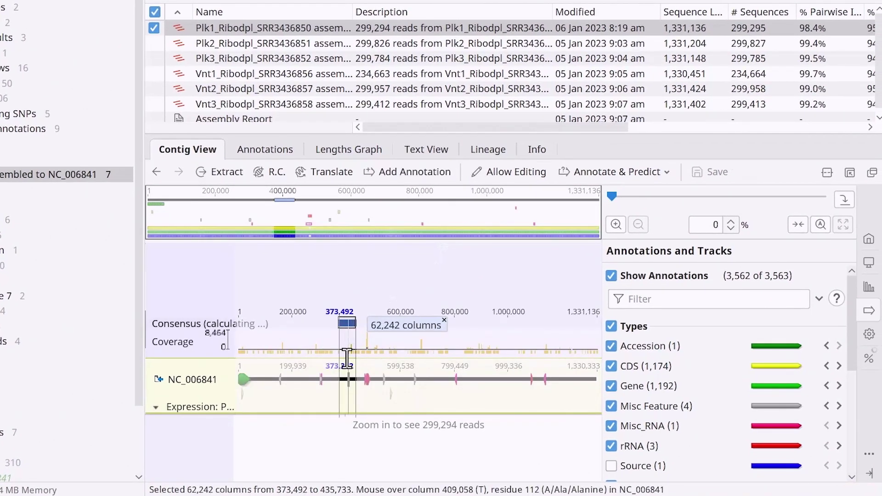
{"action": "scroll", "coordinate": [347, 358], "scroll_direction": "up", "scroll_amount": 2}
{"action": "scroll", "coordinate": [412, 357], "scroll_direction": "up", "scroll_amount": 8}
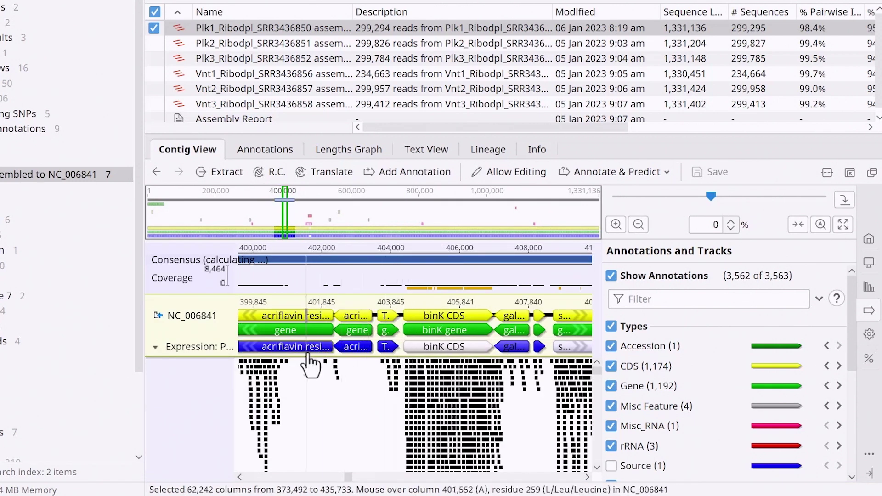
{"action": "mouse_move", "coordinate": [310, 364]}
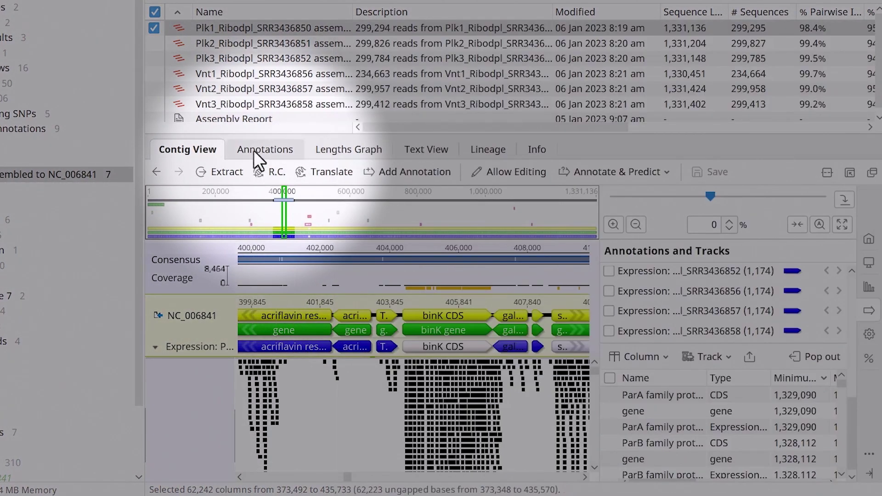
{"action": "left_click", "coordinate": [247, 150]}
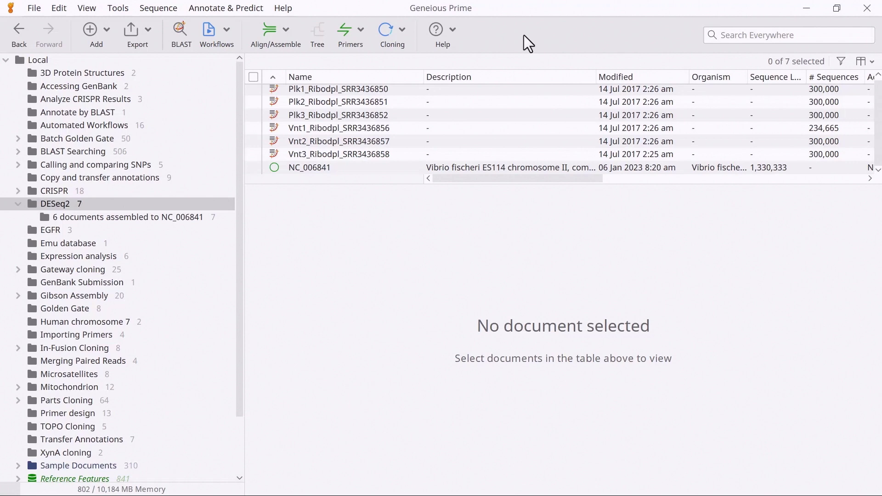
Step: Run DESeq2 Compare Expression Levels on NC_006841 with Plk samples as condition A and Vnt as B
{"action": "left_click", "coordinate": [376, 166]}
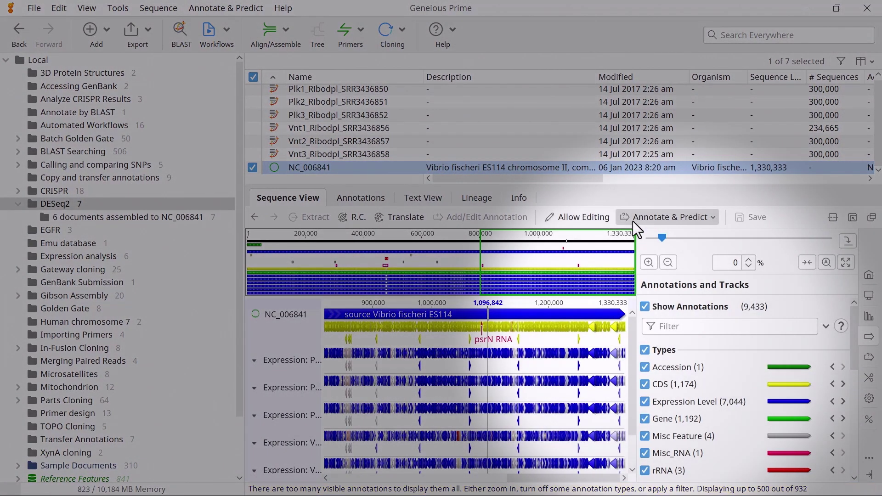
{"action": "left_click", "coordinate": [632, 221]}
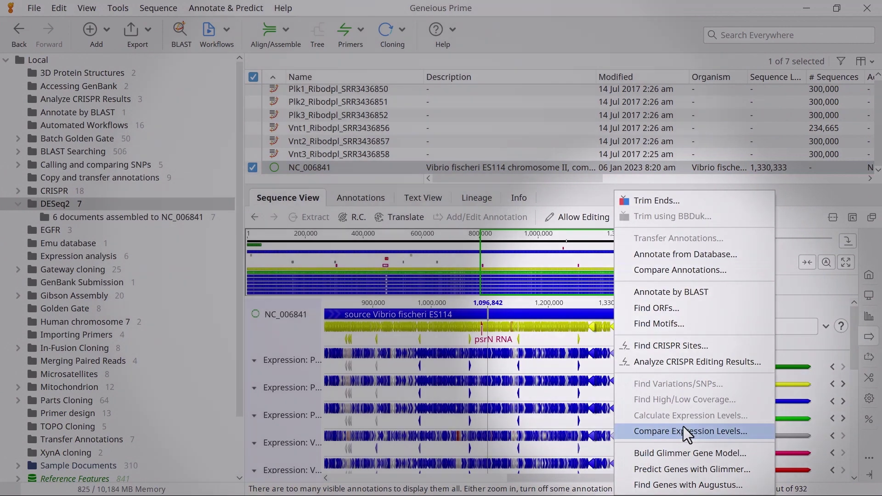
{"action": "left_click", "coordinate": [683, 432]}
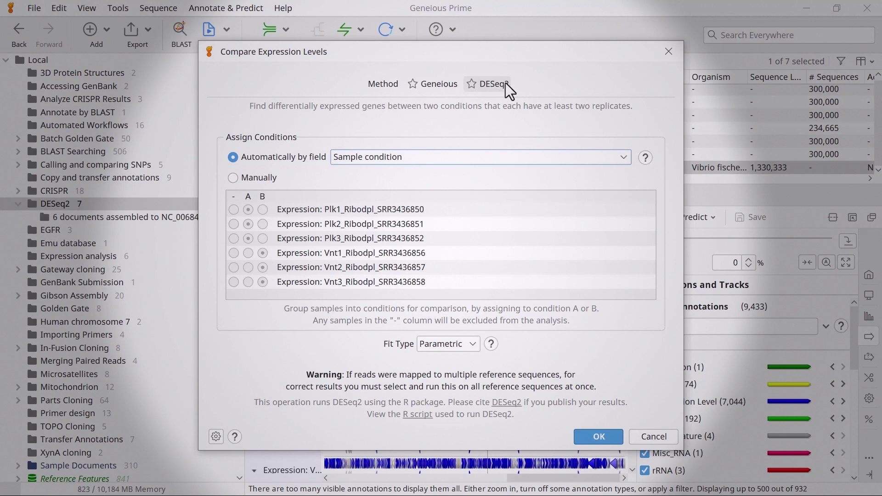
{"action": "left_click", "coordinate": [257, 179]}
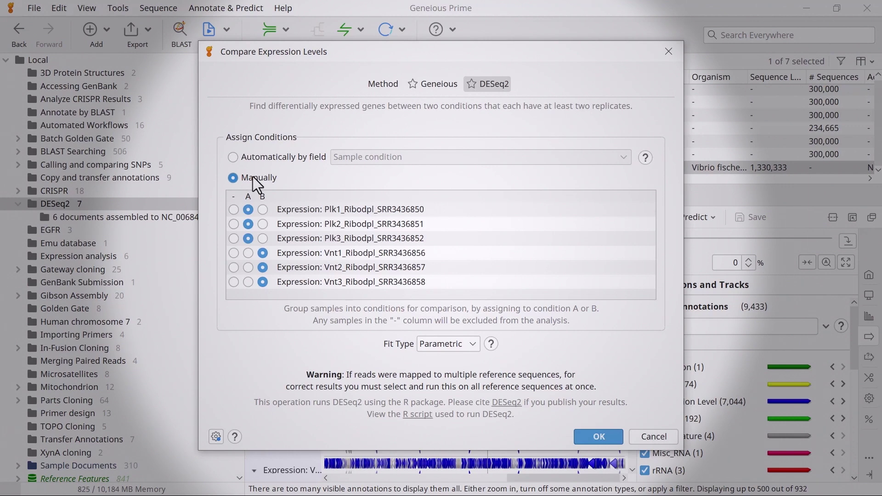
{"action": "left_click", "coordinate": [584, 435]}
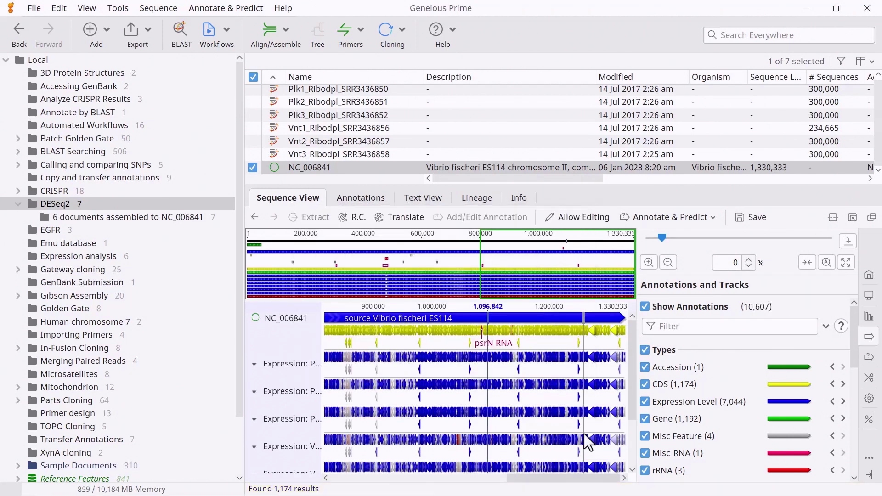
Step: Hide the sample Expression tracks, zoom to the lux genes near 1,050,000, save, and list the annotations
{"action": "scroll", "coordinate": [720, 407], "scroll_direction": "down", "scroll_amount": 4}
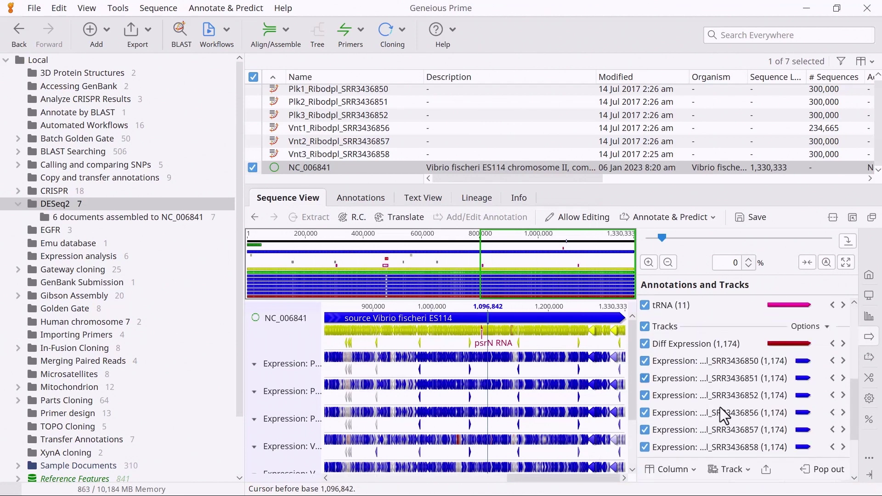
{"action": "left_click", "coordinate": [645, 325]}
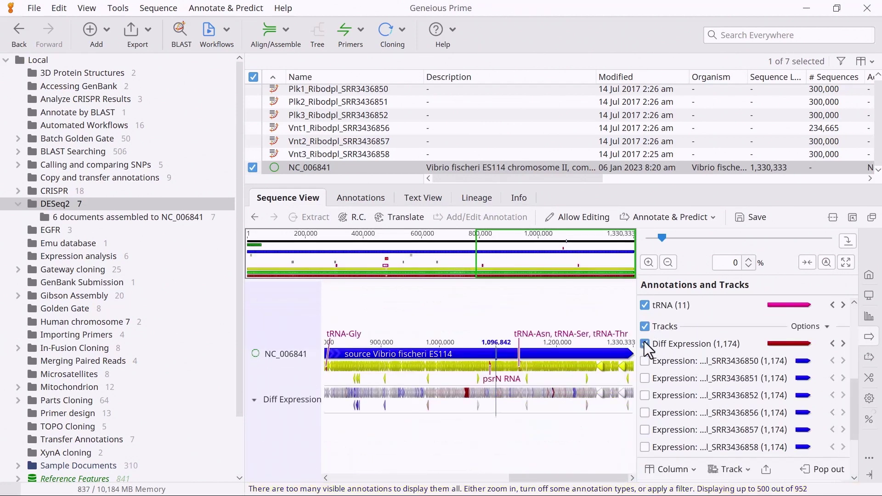
{"action": "left_click_drag", "start_coordinate": [462, 365], "coordinate": [479, 366]}
{"action": "scroll", "coordinate": [480, 367], "scroll_direction": "up", "scroll_amount": 8}
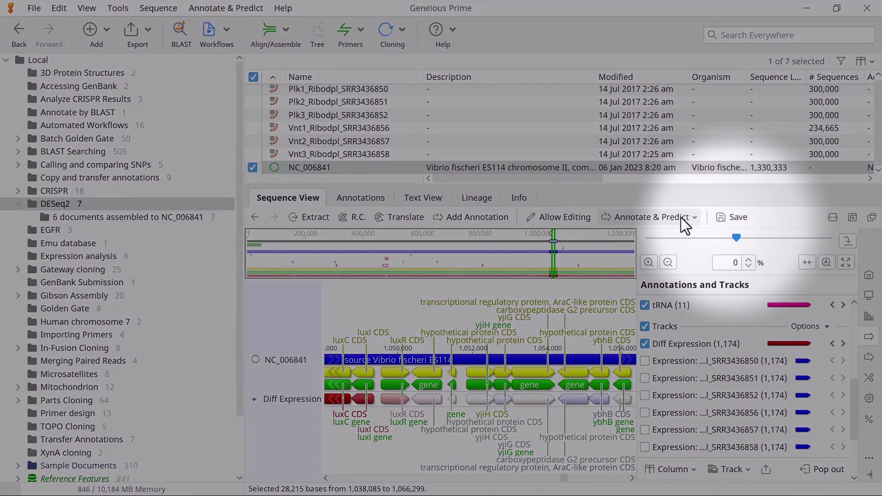
{"action": "left_click", "coordinate": [726, 213]}
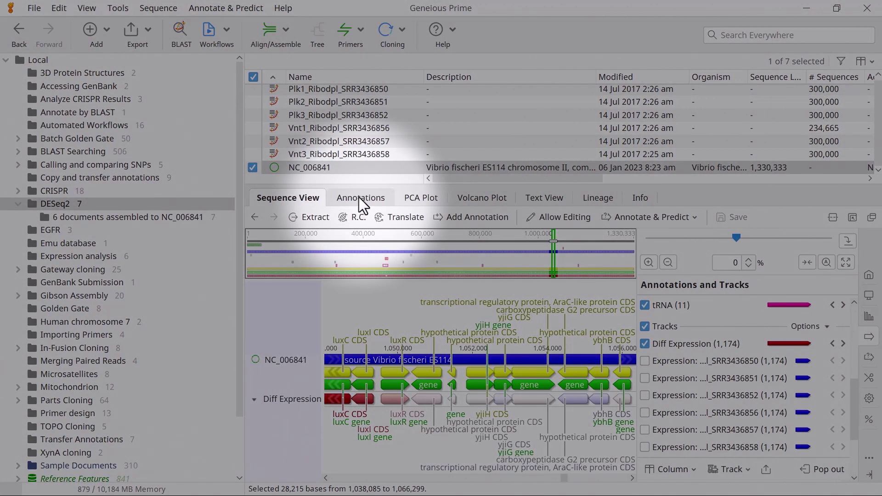
{"action": "left_click", "coordinate": [359, 197]}
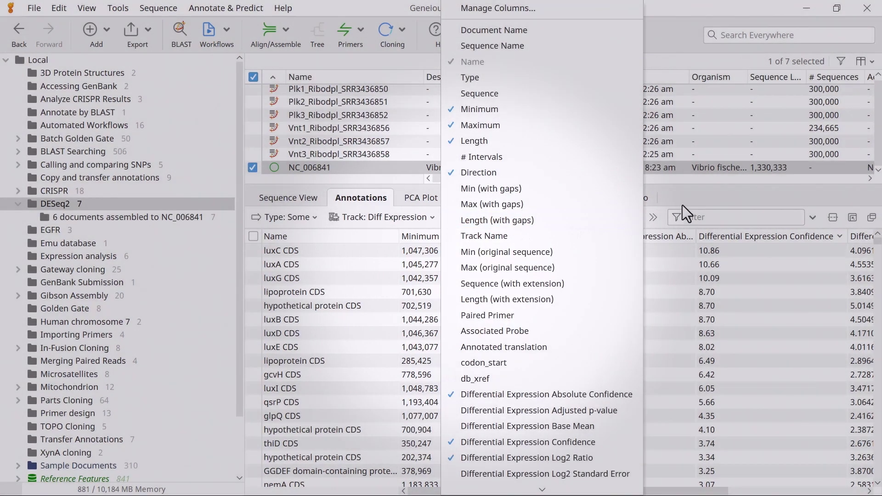
Step: Sort the annotations table by Log2 Ratio in reverse order and widen that column
{"action": "left_click", "coordinate": [693, 197]}
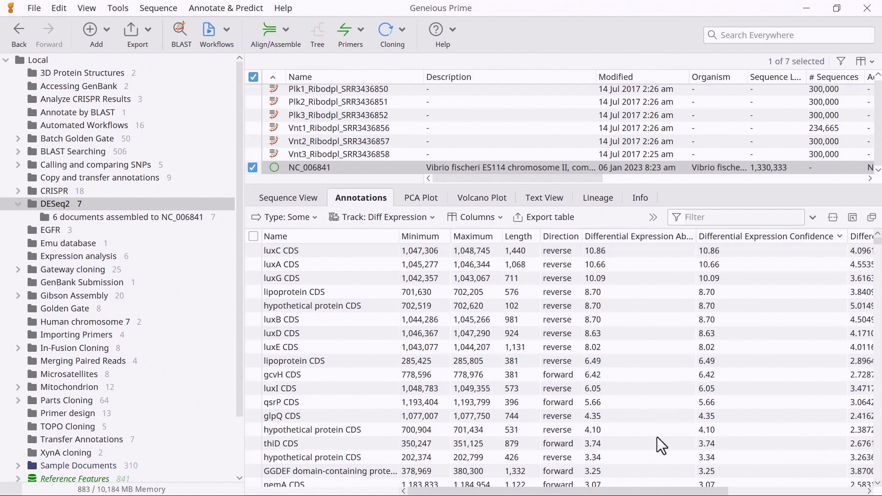
{"action": "left_click_drag", "start_coordinate": [657, 491], "coordinate": [819, 494]}
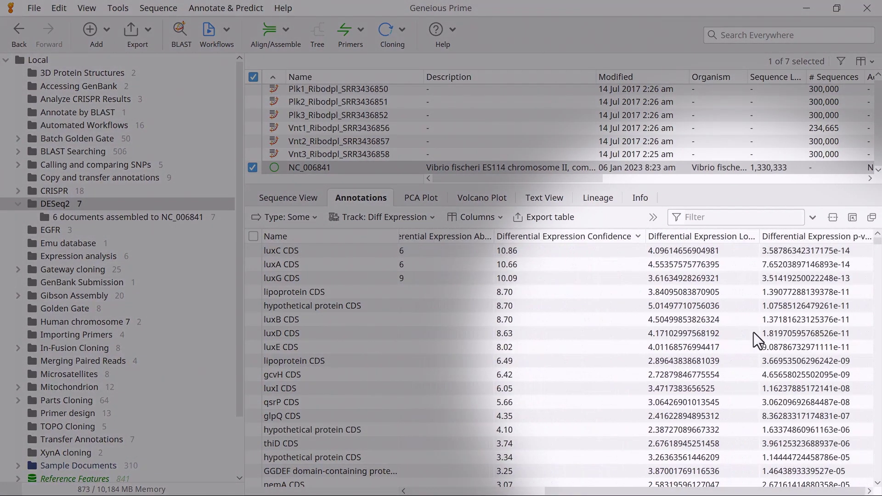
{"action": "left_click", "coordinate": [730, 239]}
{"action": "left_click", "coordinate": [730, 239]}
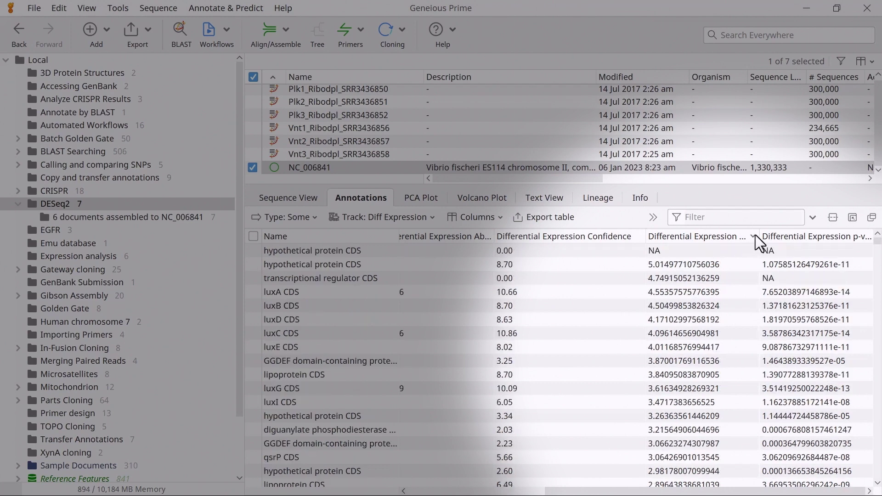
{"action": "left_click_drag", "start_coordinate": [760, 236], "coordinate": [807, 237]}
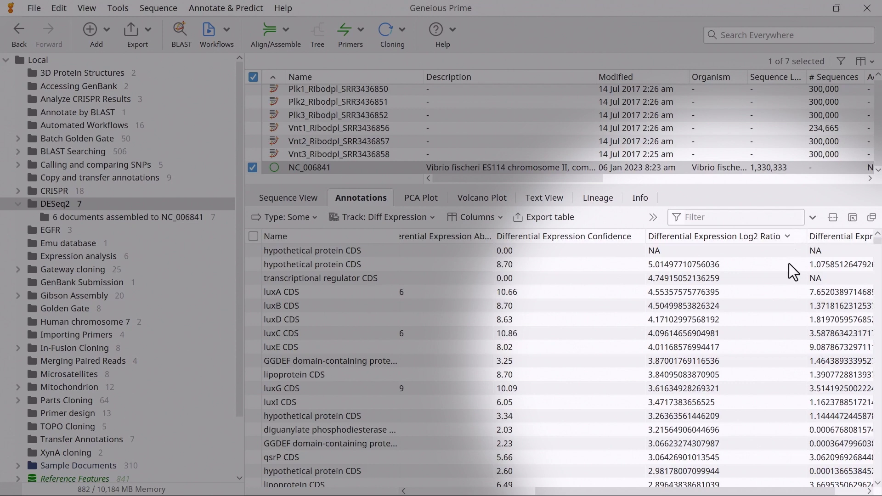
Step: Sort the annotations by ascending p-value so ompU2 CDS comes first, and show the PCA plot
{"action": "left_click_drag", "start_coordinate": [750, 490], "coordinate": [787, 490]}
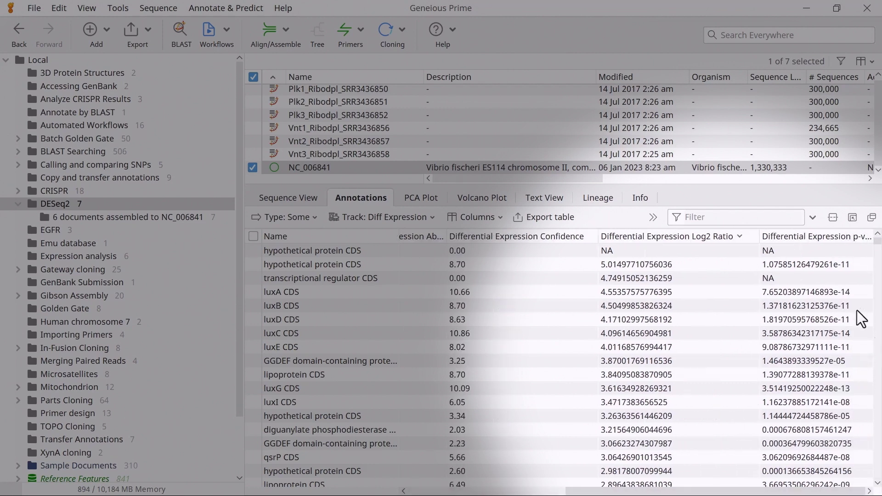
{"action": "scroll", "coordinate": [827, 258], "scroll_direction": "down", "scroll_amount": 1}
{"action": "left_click", "coordinate": [802, 235]}
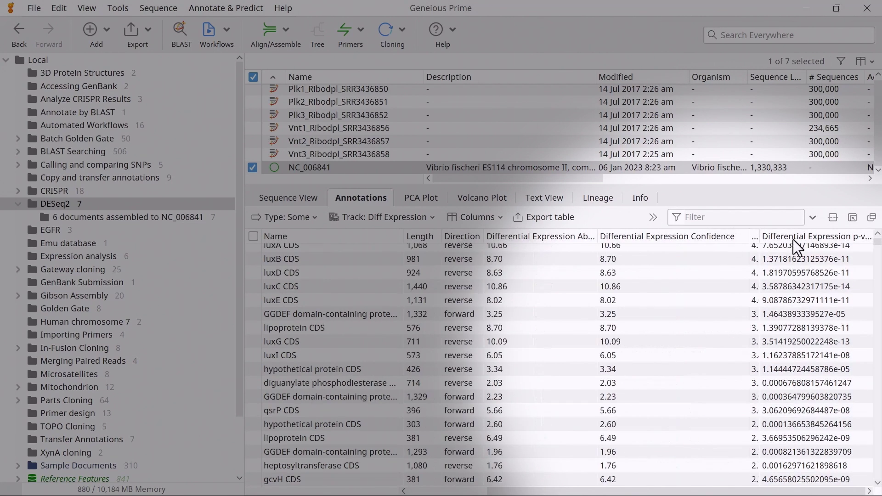
{"action": "left_click", "coordinate": [838, 238]}
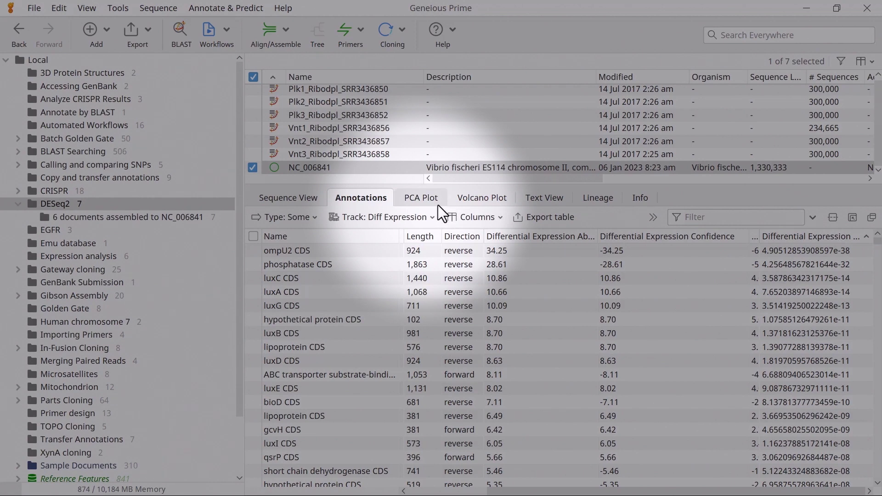
{"action": "left_click", "coordinate": [437, 205]}
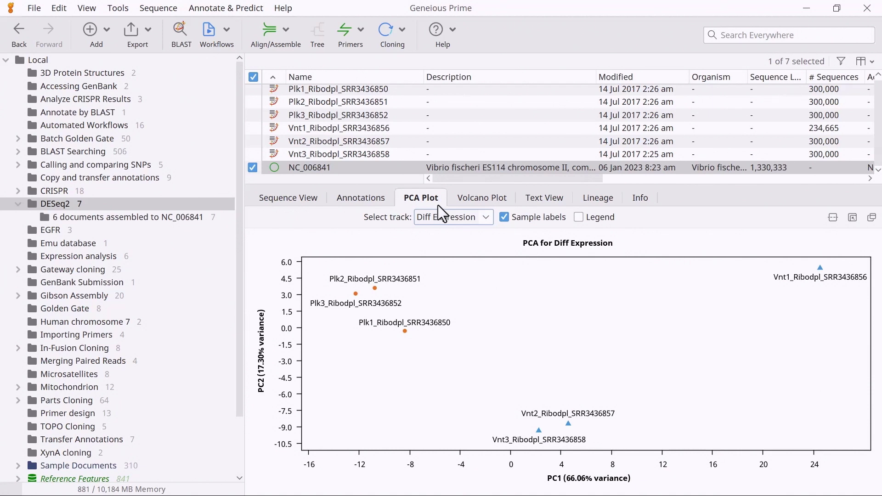
Step: Show the volcano plot and identify the -4.8 outlier as the ABC transporter substrate-binding protein CDS
{"action": "left_click", "coordinate": [468, 199]}
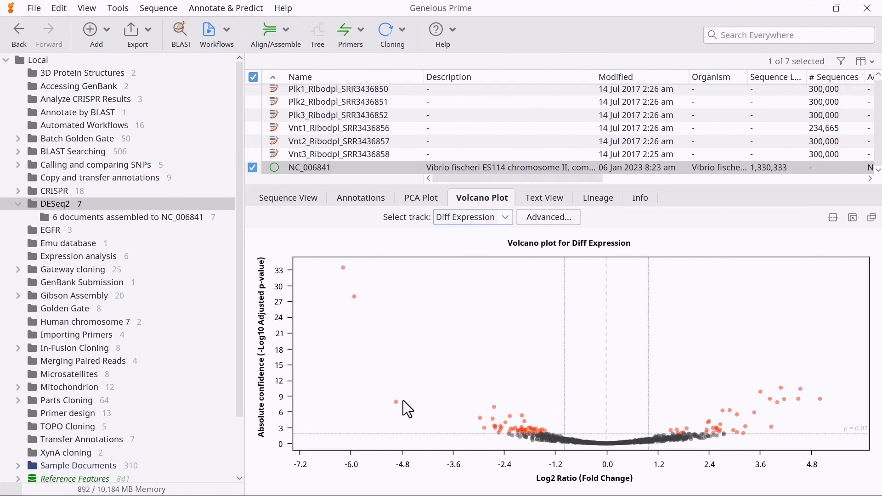
{"action": "mouse_move", "coordinate": [400, 405]}
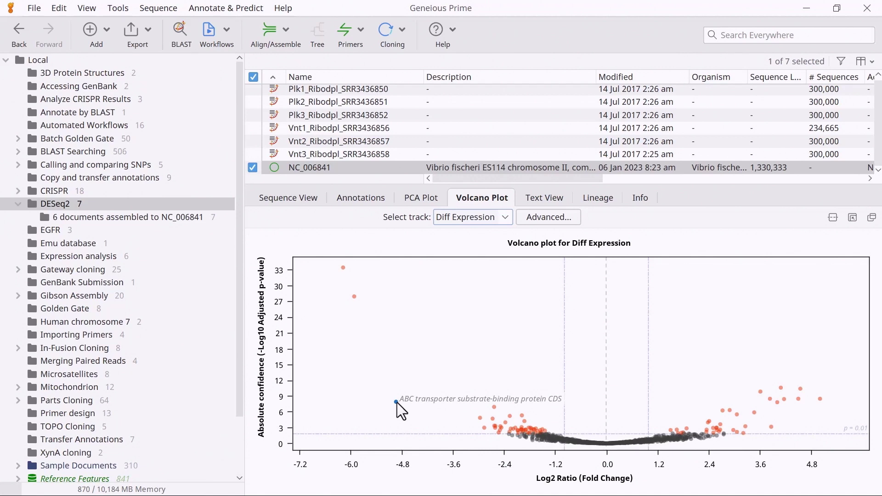
Step: Sort by Differential Expression descending and select ompU2 CDS through the ABC transporter to label them on the volcano plot
{"action": "left_click", "coordinate": [370, 205]}
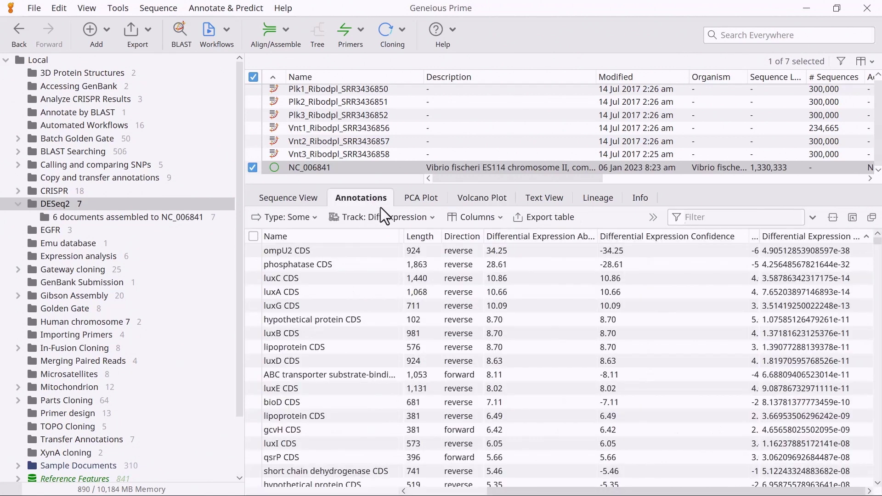
{"action": "left_click", "coordinate": [508, 234]}
{"action": "left_click", "coordinate": [508, 236]}
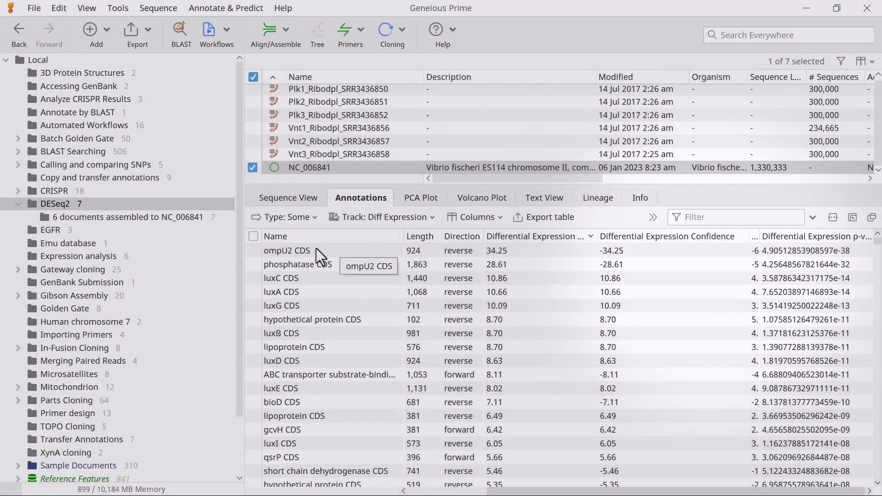
{"action": "left_click", "coordinate": [316, 250]}
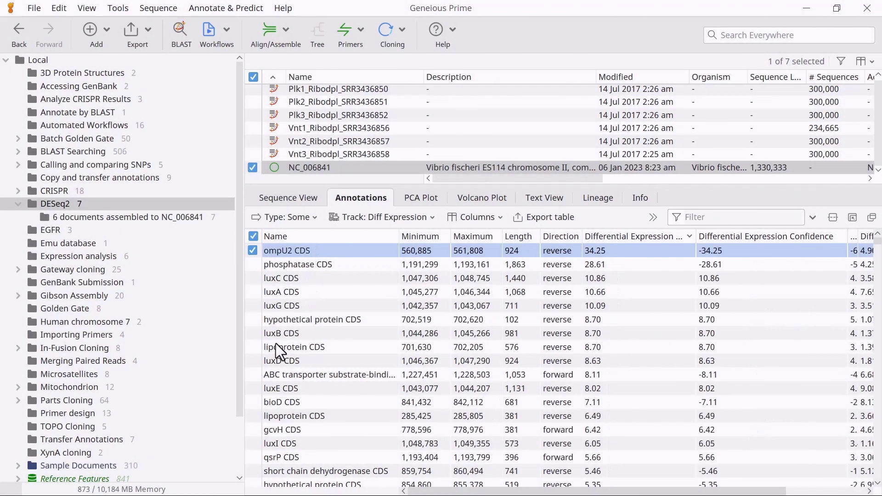
{"action": "left_click", "coordinate": [272, 373], "text": "shift"}
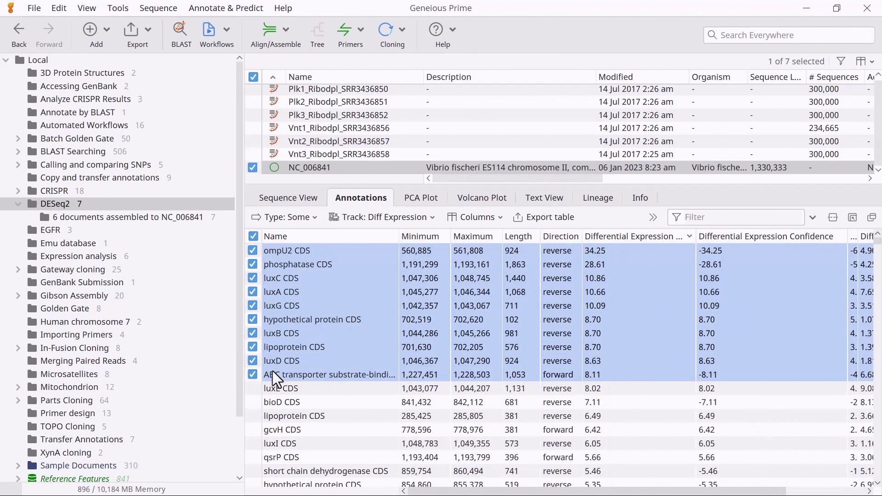
{"action": "left_click", "coordinate": [470, 199]}
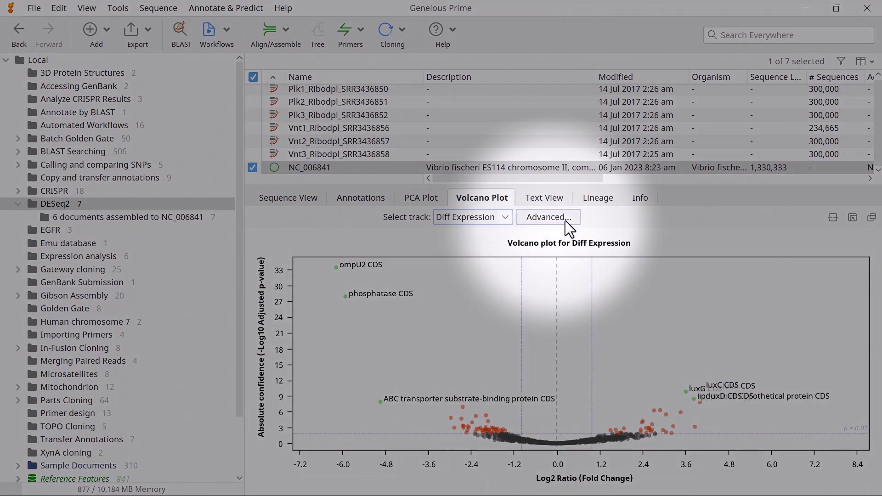
Step: In Advanced Plotting Options, set the volcano plot's expression ratio threshold to 2 and p-value to 0.01
{"action": "left_click", "coordinate": [565, 220]}
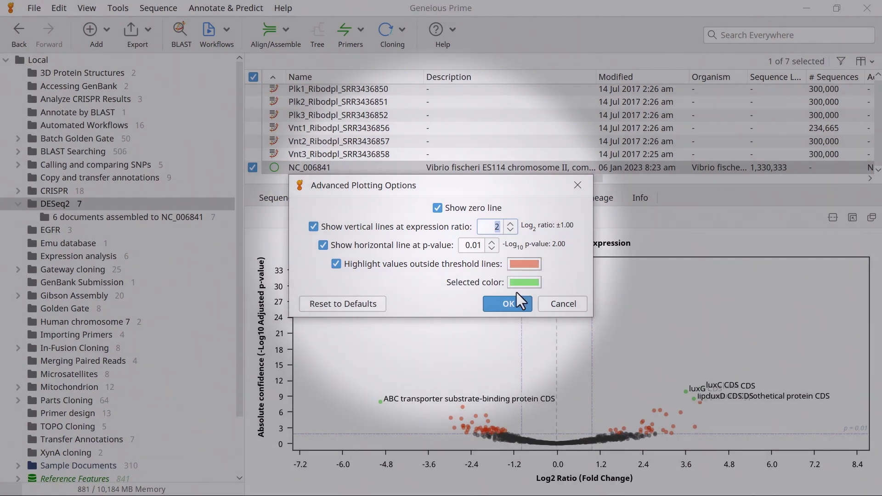
{"action": "left_click", "coordinate": [512, 301]}
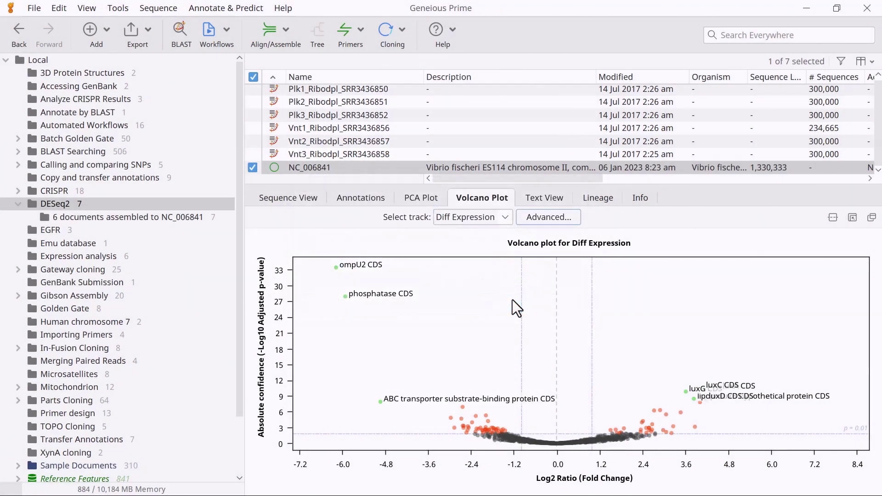